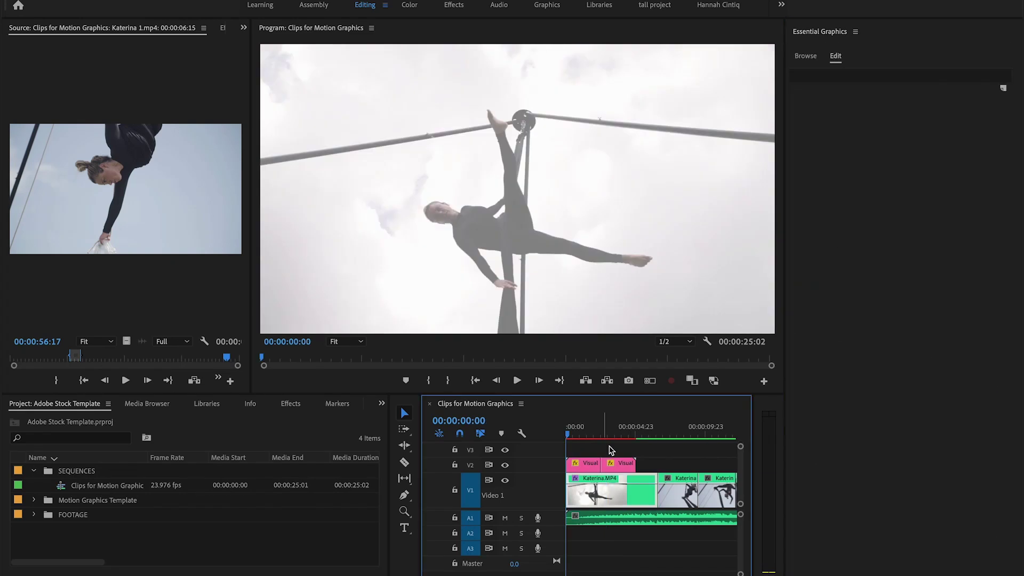
Play the Premiere Pro sequence to preview the animated title overlays
key(space)
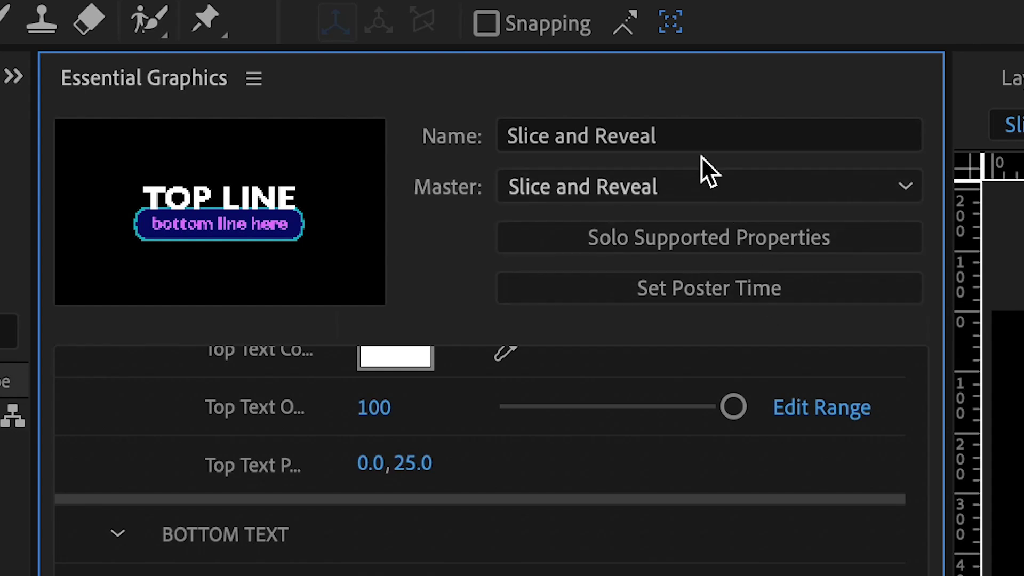
Rename the template to 'Slice and Reveal Title Overlay', keeping Gill Sans Nova Bold for the bottom text
click(717, 136)
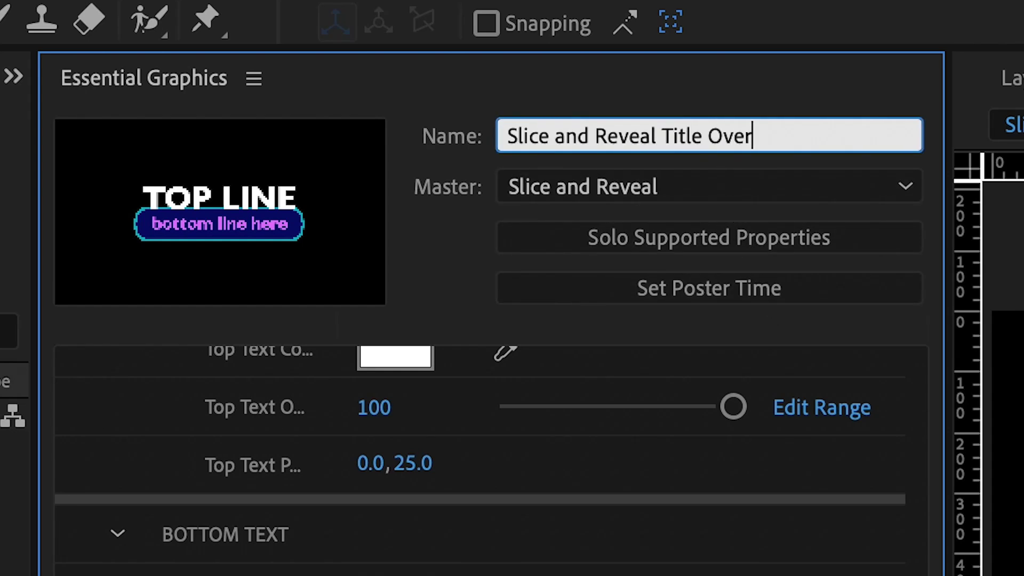
key(Return)
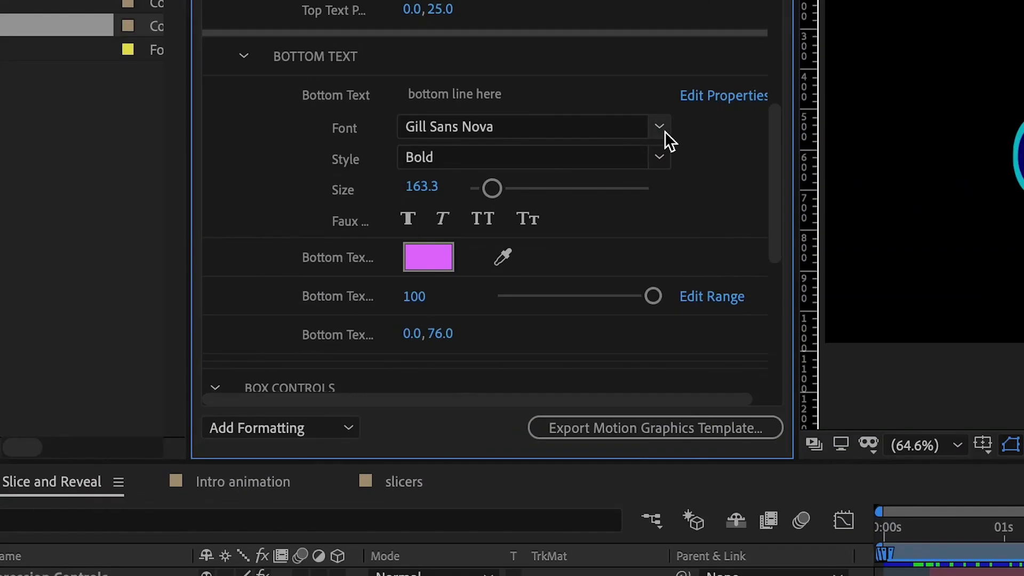
click(437, 211)
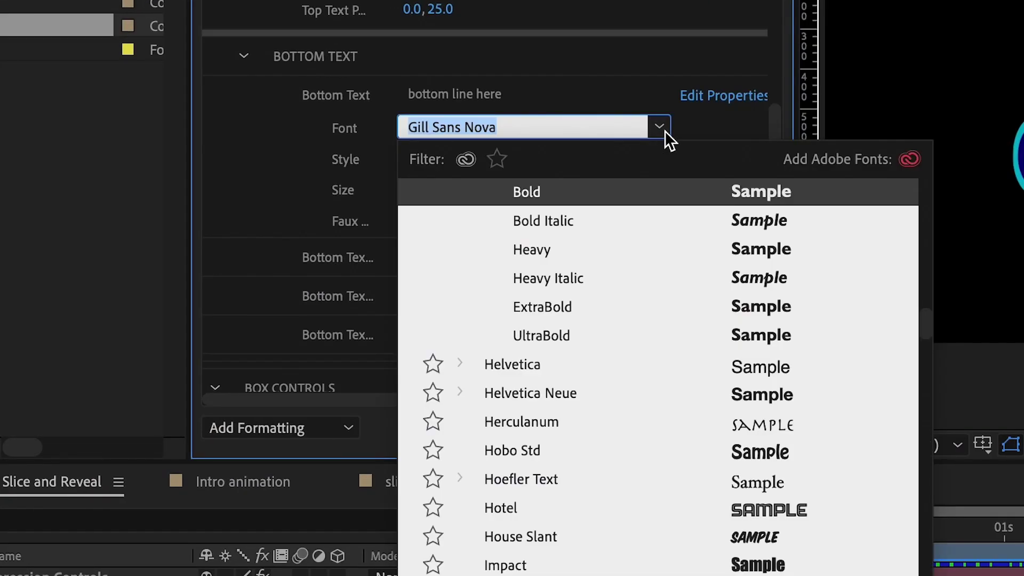
click(664, 130)
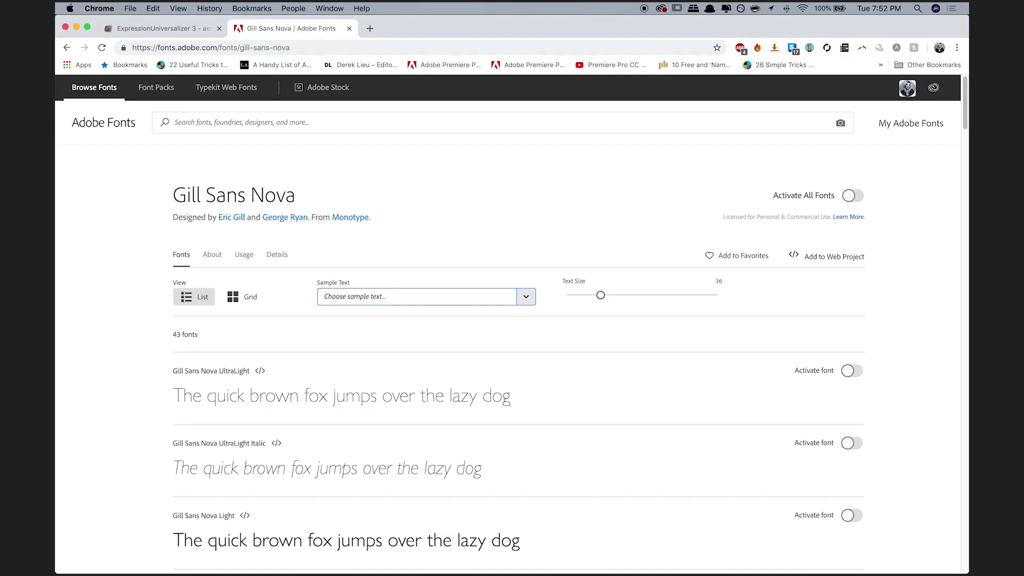
Preview Gill Sans Nova weights with a sample sentence about font syncing, then return to After Effects
text(to sync the font automatically once they import the template)
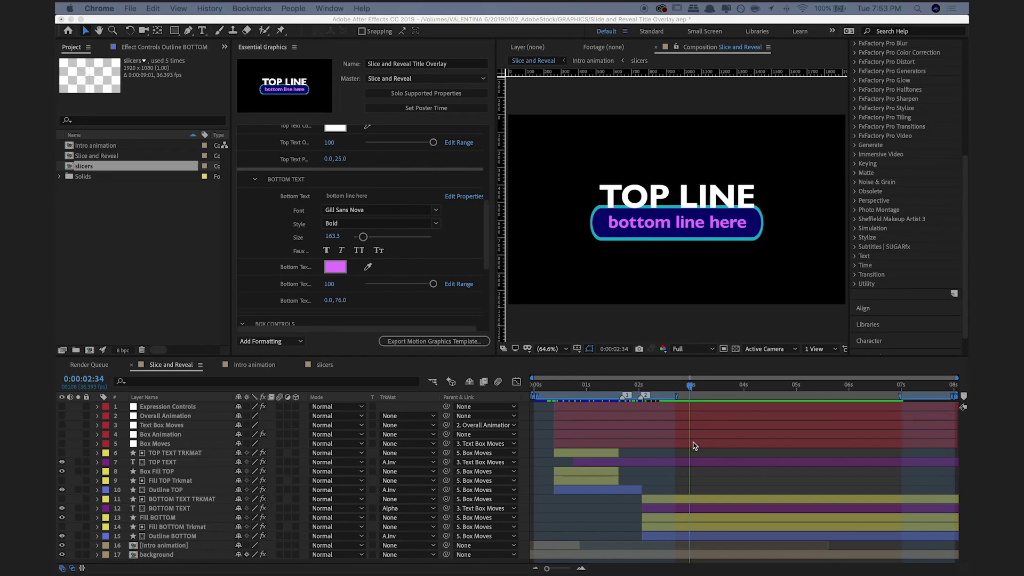
click(666, 480)
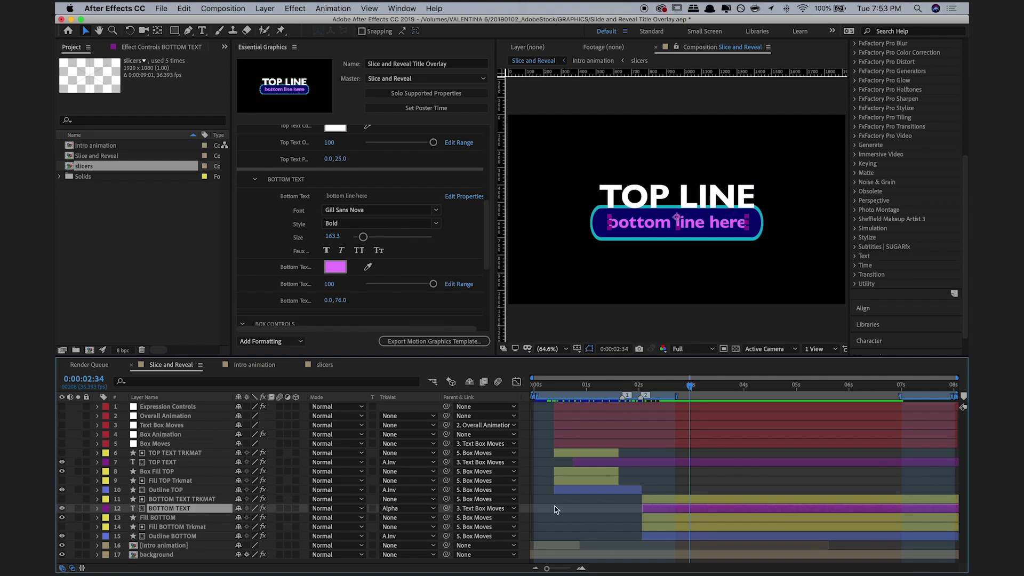
Reveal layer 12 BOTTOM TEXT's Fill Color expression and browse the ExpressionUniversalizer 3 page on aescripts
click(97, 508)
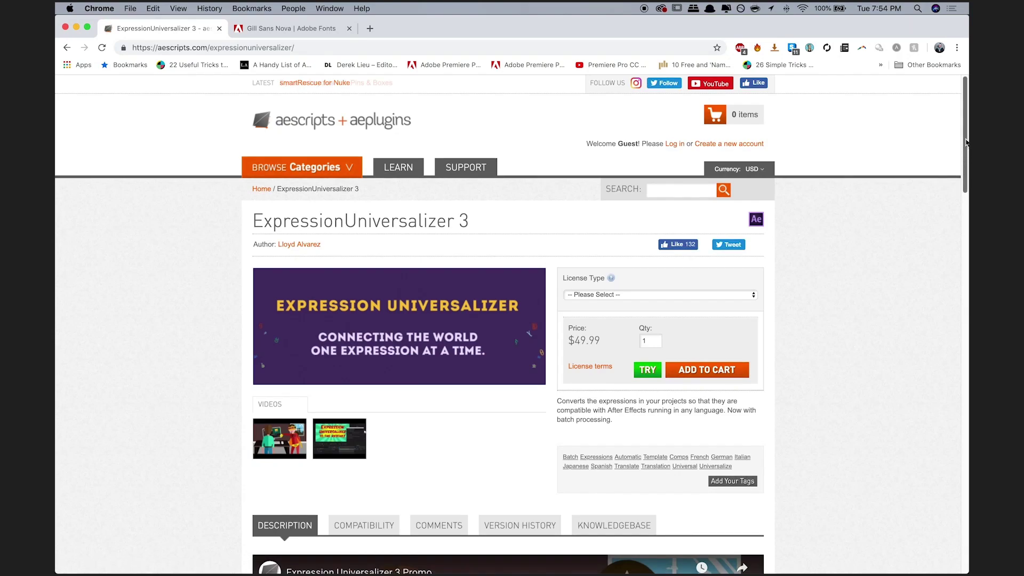
scroll(966, 141, down, 5)
scroll(511, 324, down, 5)
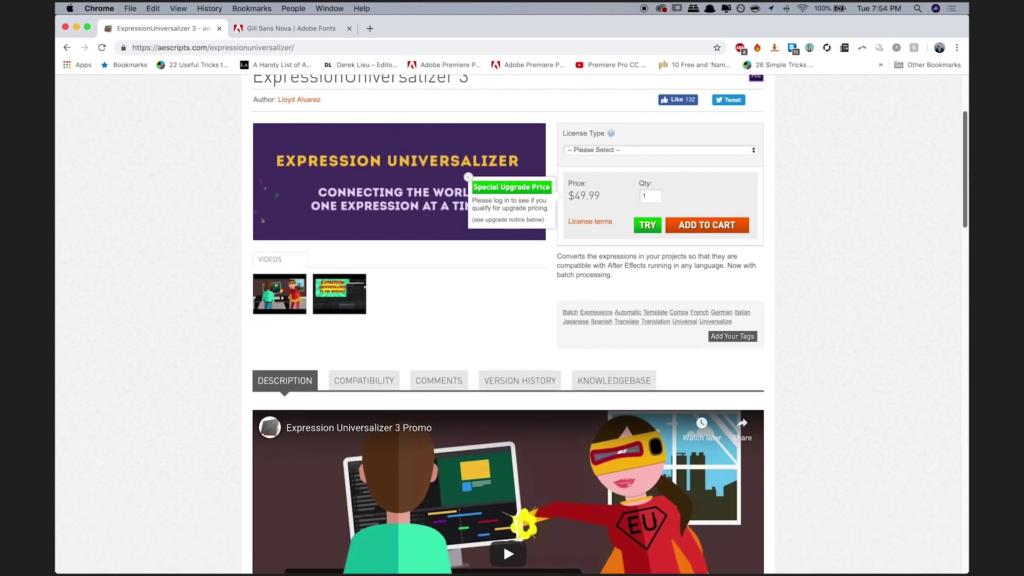
scroll(511, 324, down, 5)
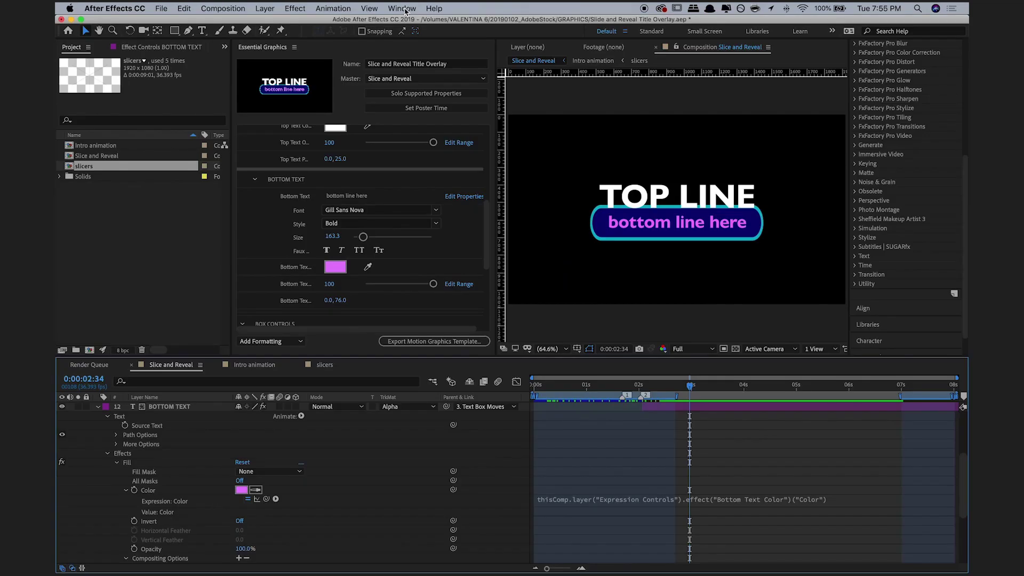
click(402, 9)
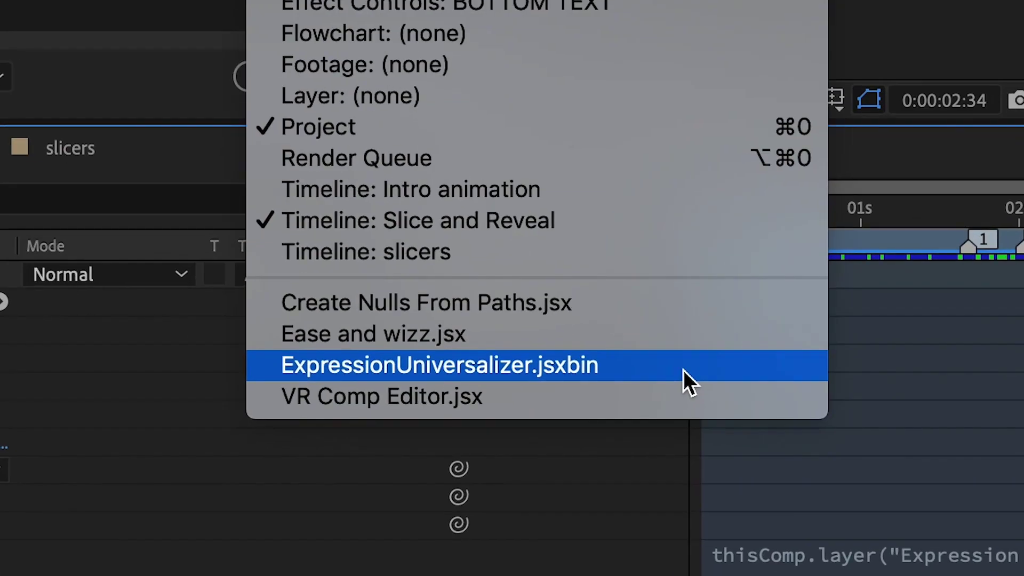
Run ExpressionUniversalizer on the entire project so expressions use match names like ADBE Color Control-0001
click(494, 436)
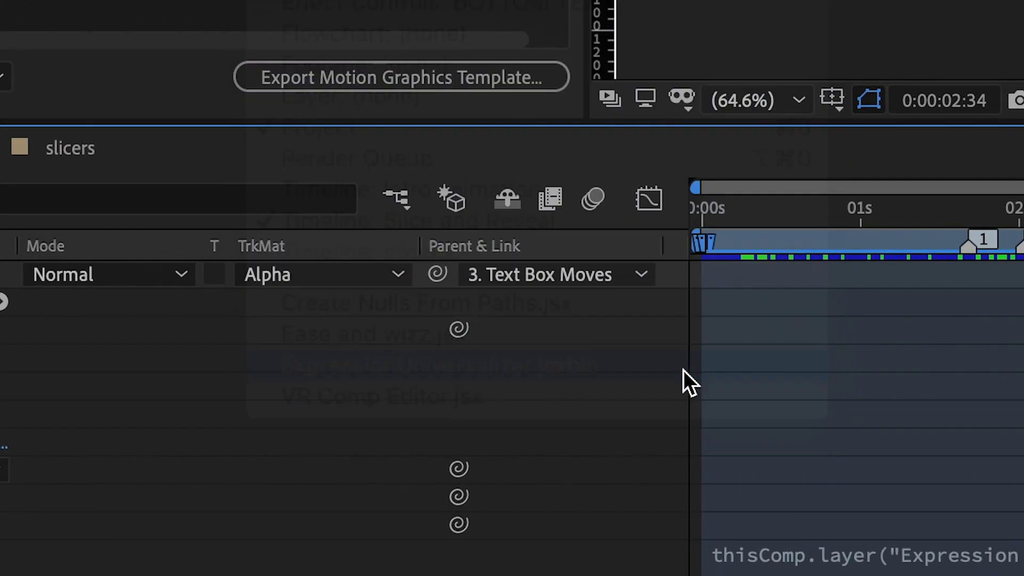
click(305, 87)
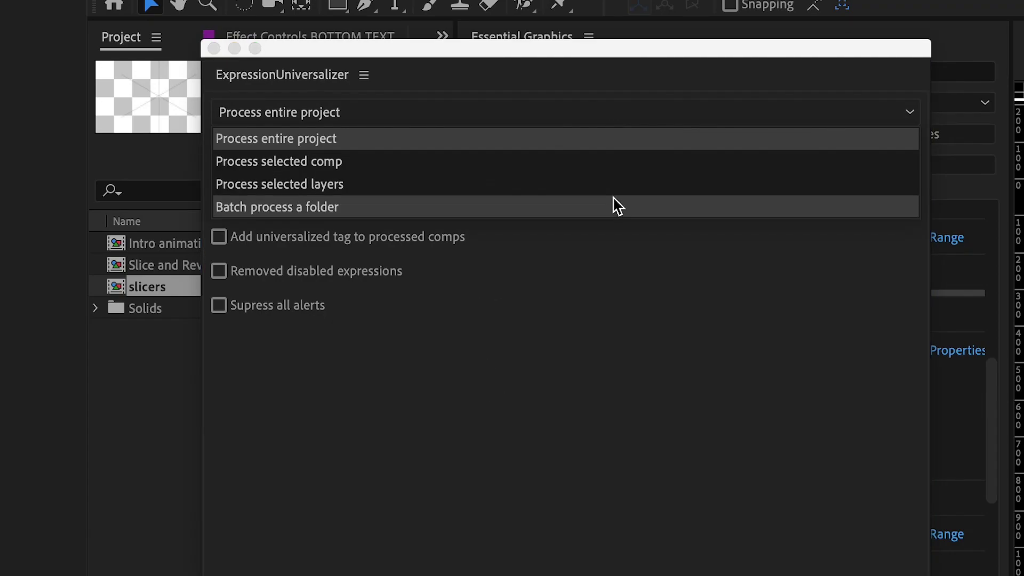
click(613, 143)
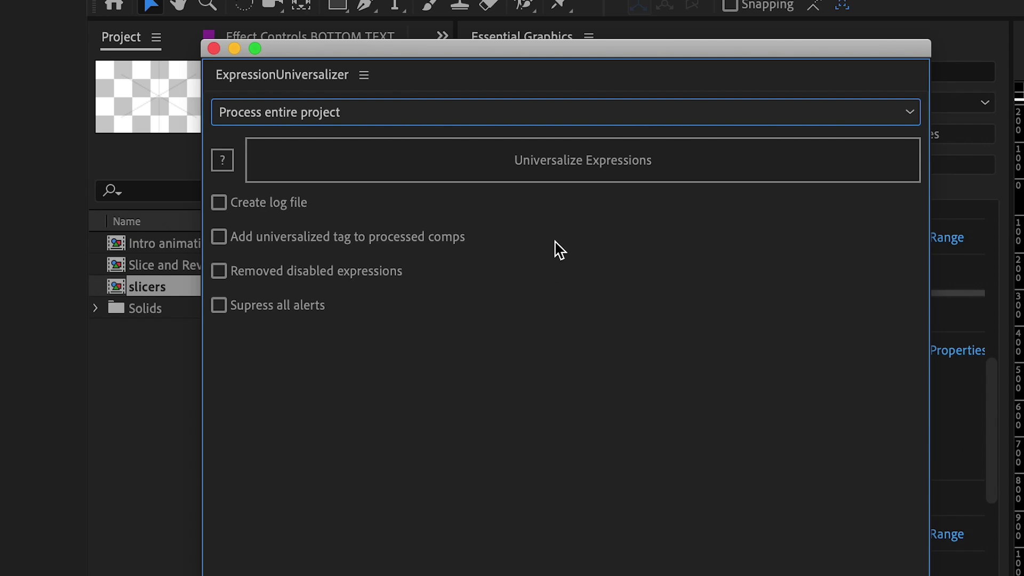
click(576, 176)
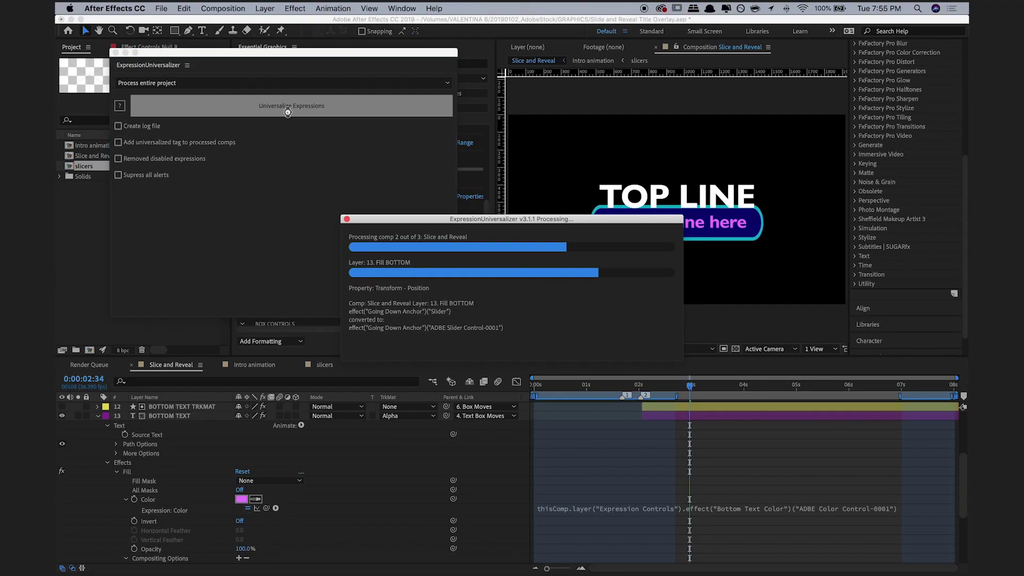
key(Return)
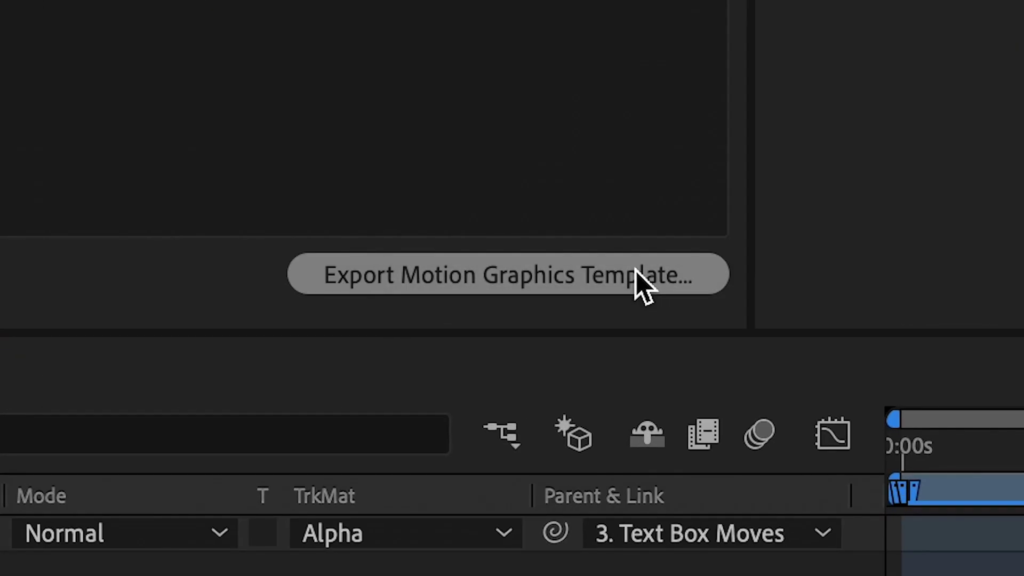
Bring up the Export Motion Graphics Template settings with TEMPLATES destination and both compatibility warnings
click(643, 288)
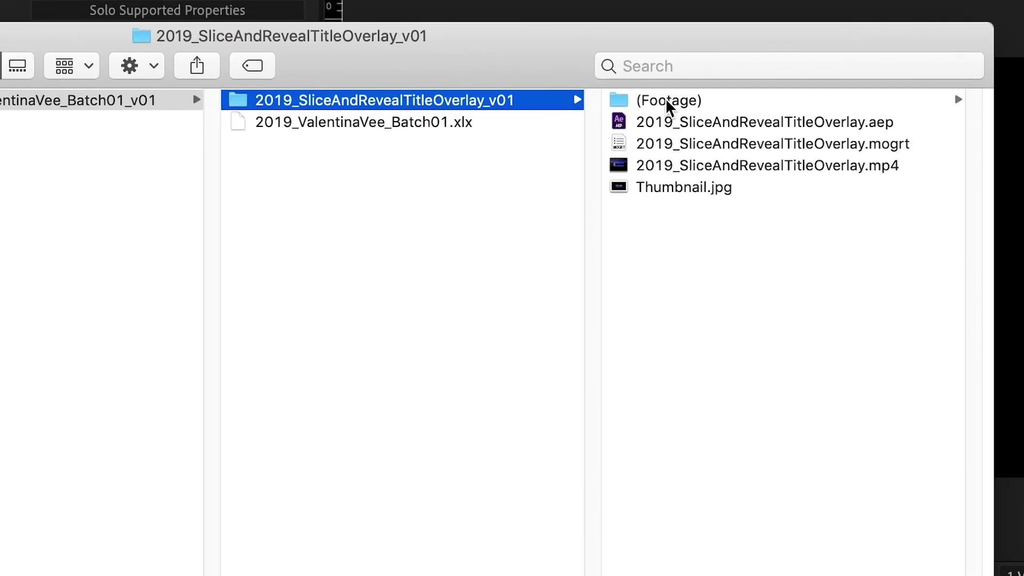
Preview the After Effects .aep and exported .mogrt files in the (Footage) folder
click(648, 134)
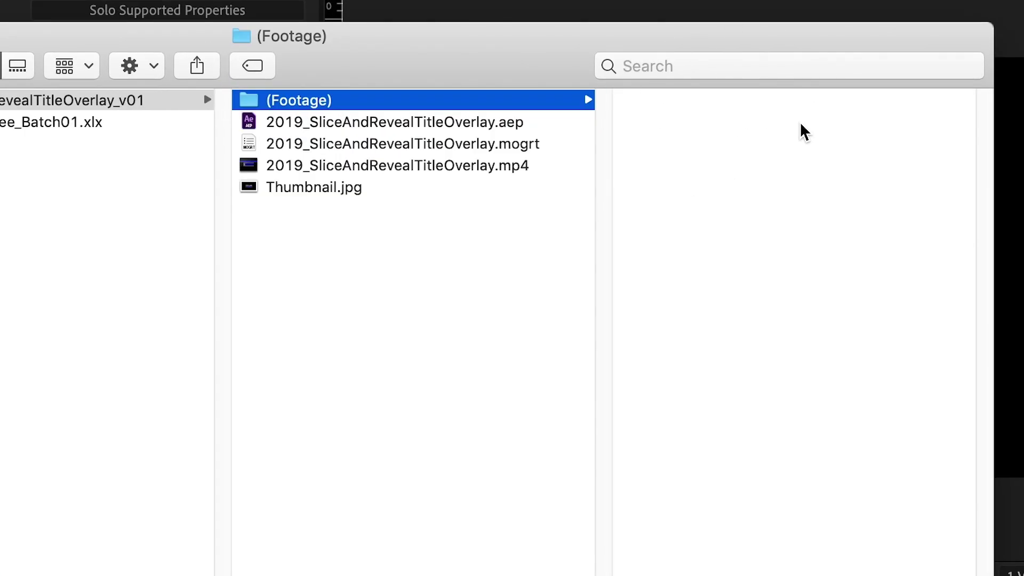
click(525, 123)
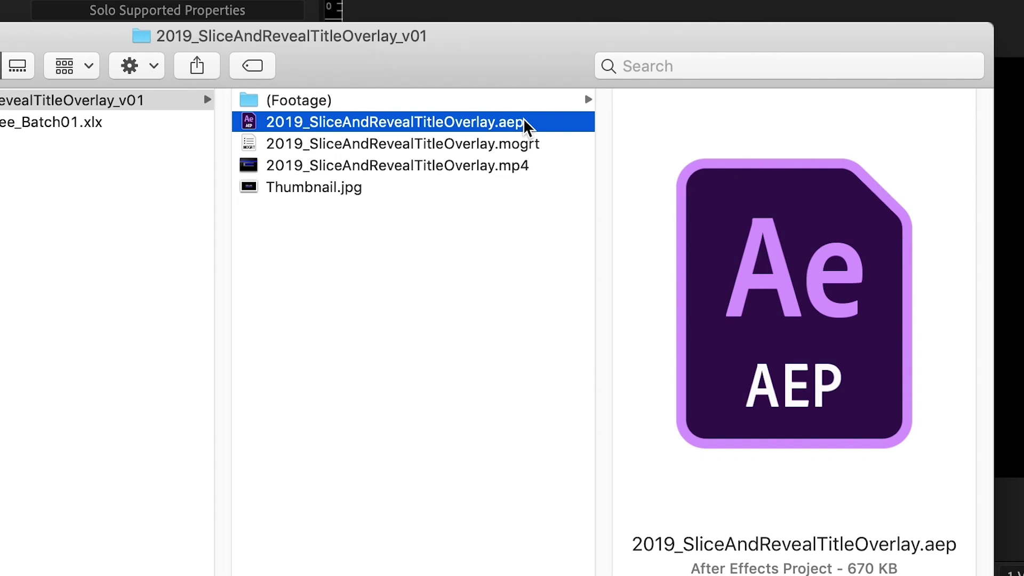
click(517, 145)
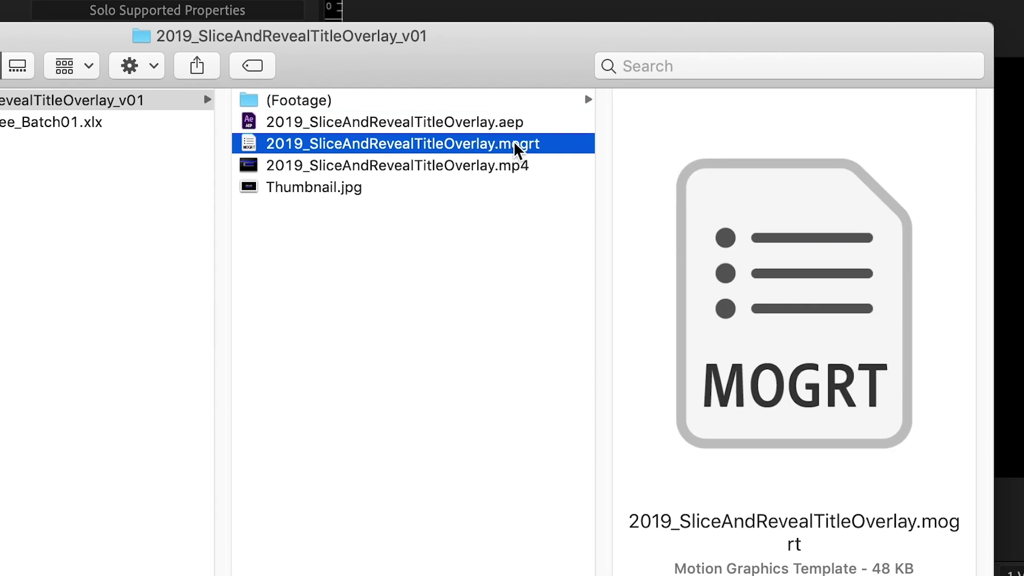
Quick Look the .mp4 preview video and view Thumbnail.jpg full size
key(Down)
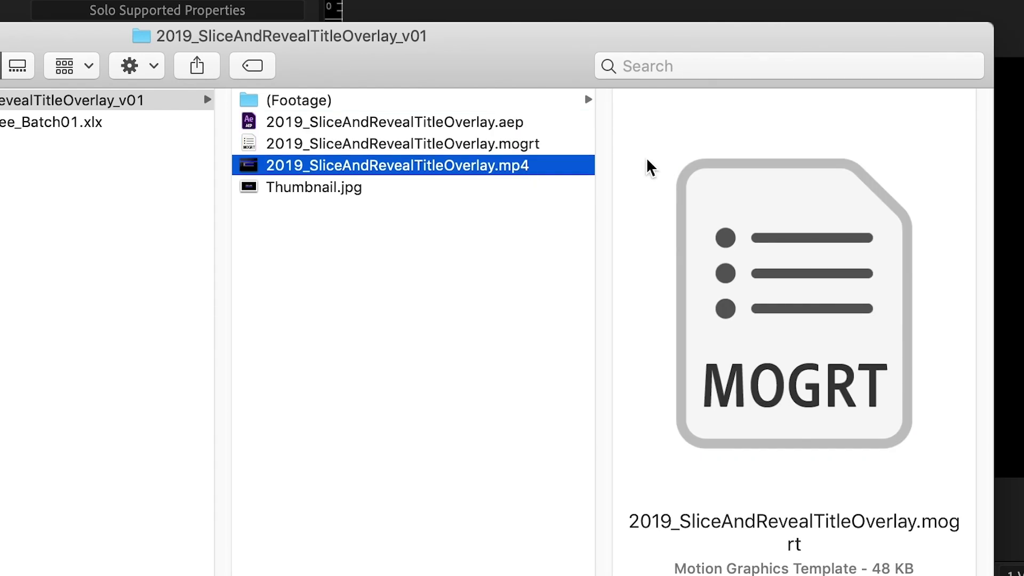
key(space)
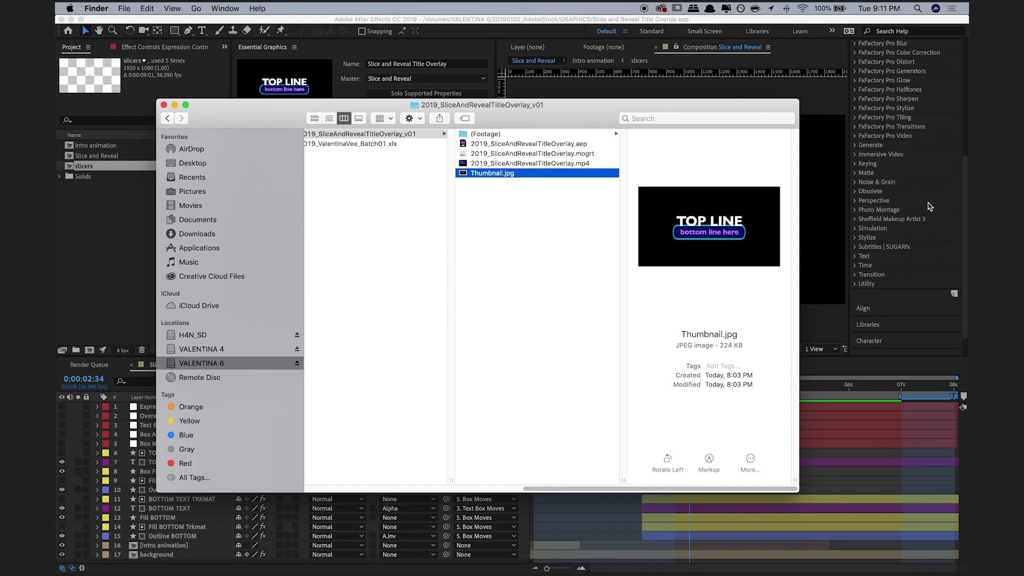
key(space)
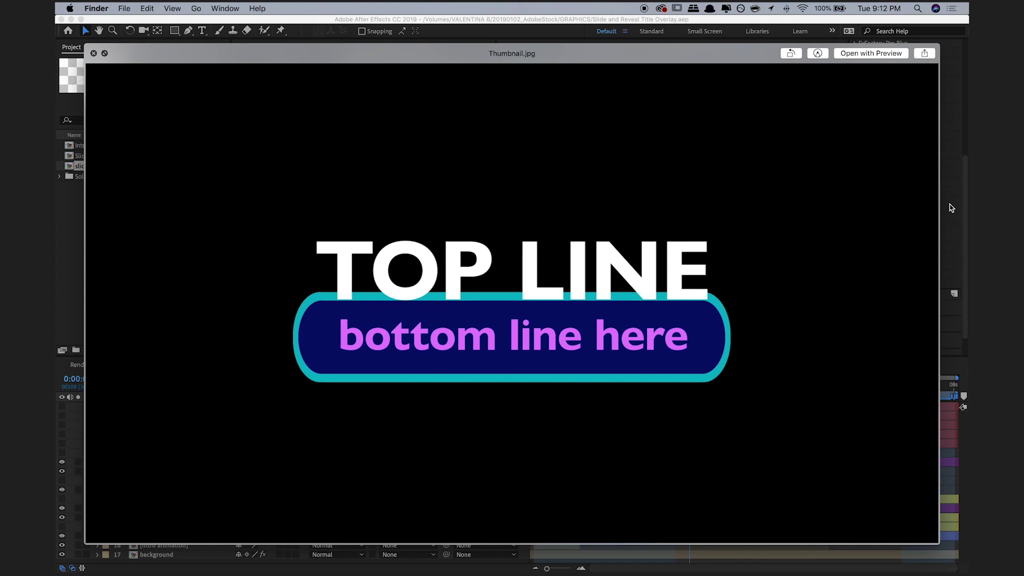
key(space)
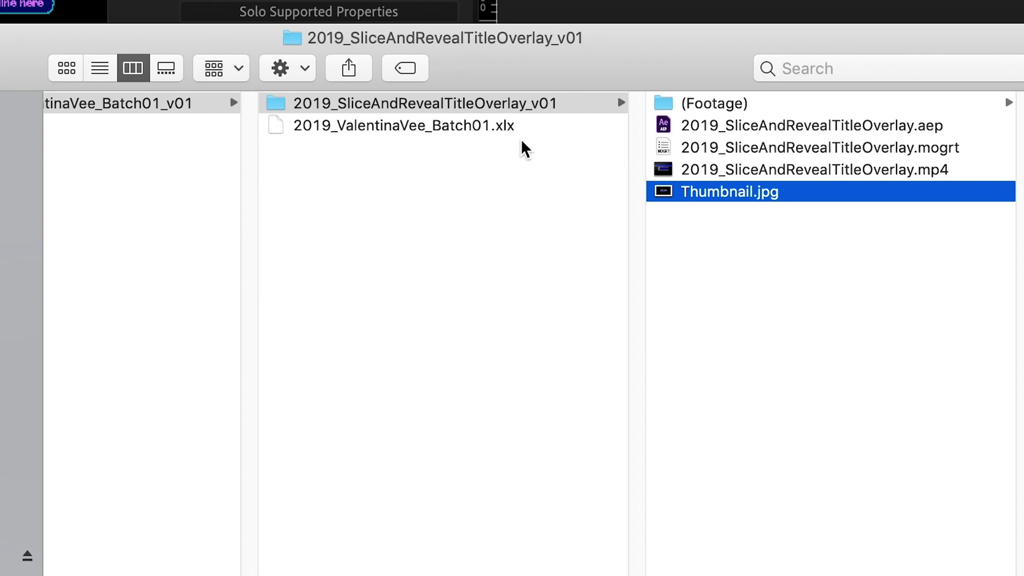
Open the batch metadata spreadsheet from the parent folder in Numbers
key(Left)
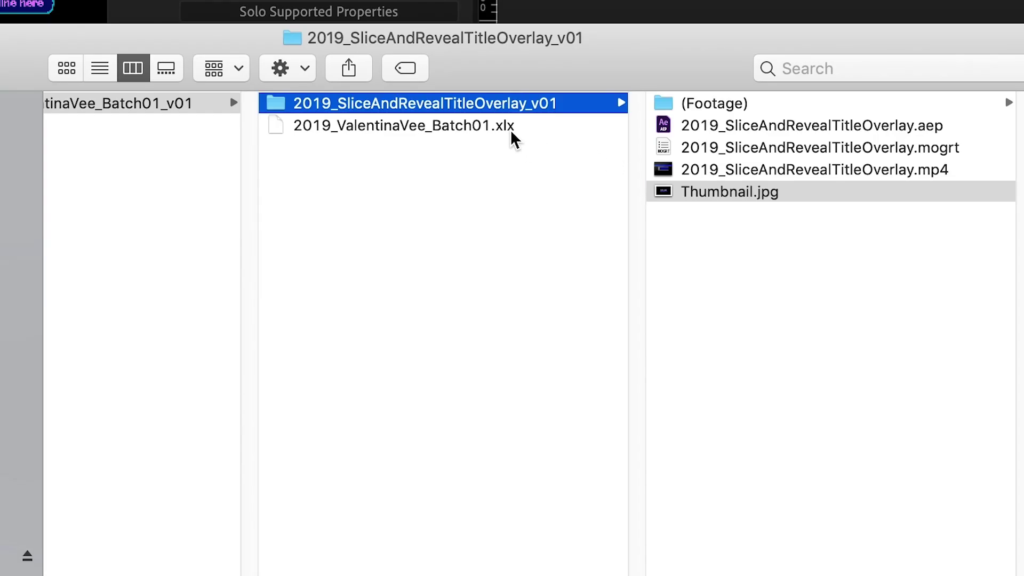
key(Down)
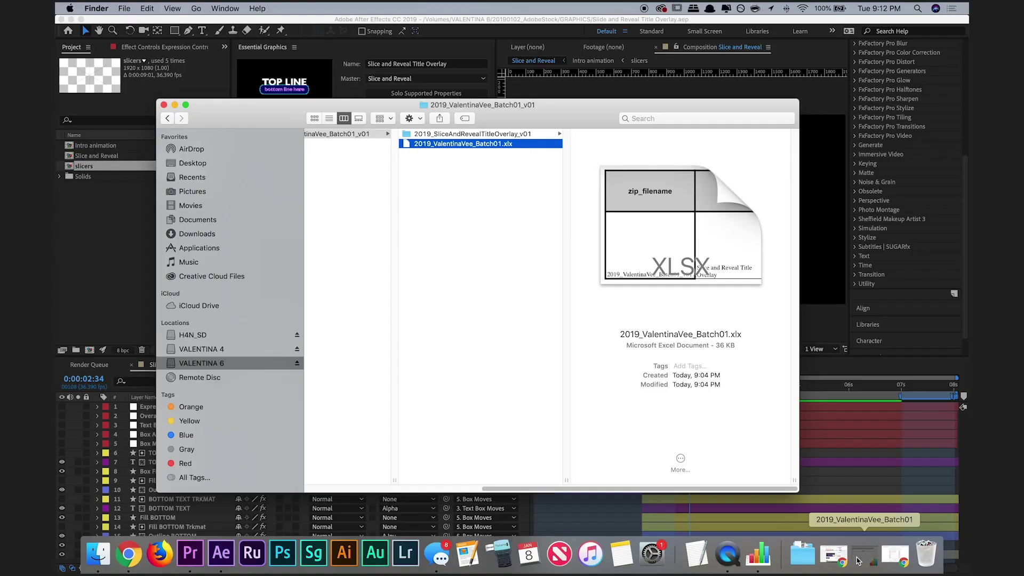
key(super+o)
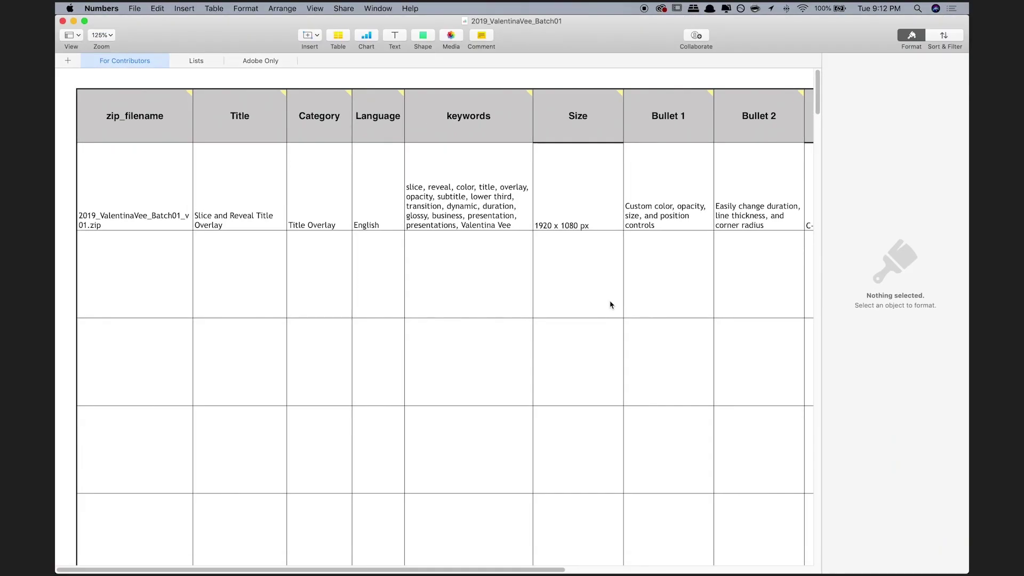
scroll(426, 320, right, 2)
scroll(426, 320, left, 2)
click(136, 200)
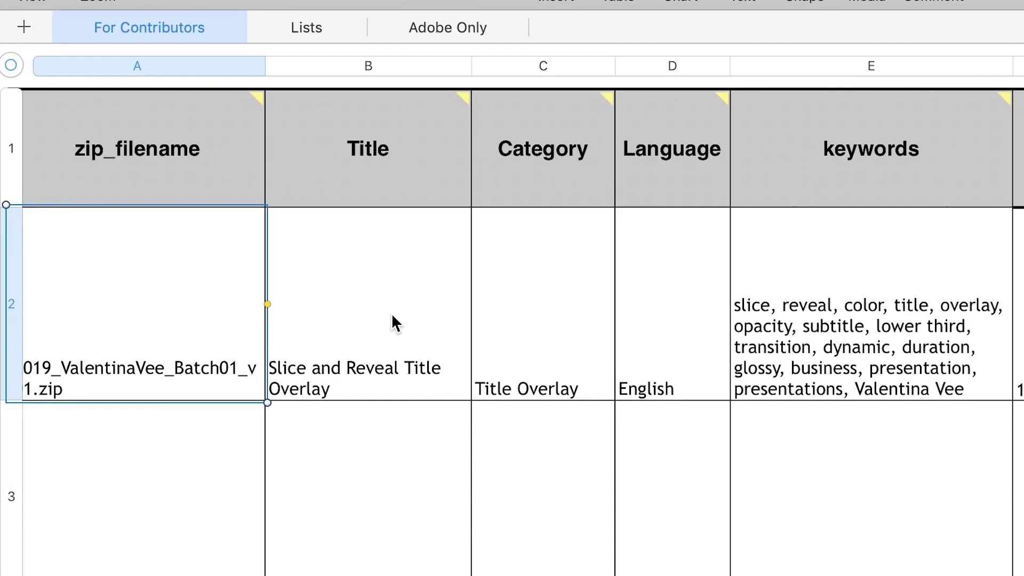
click(426, 293)
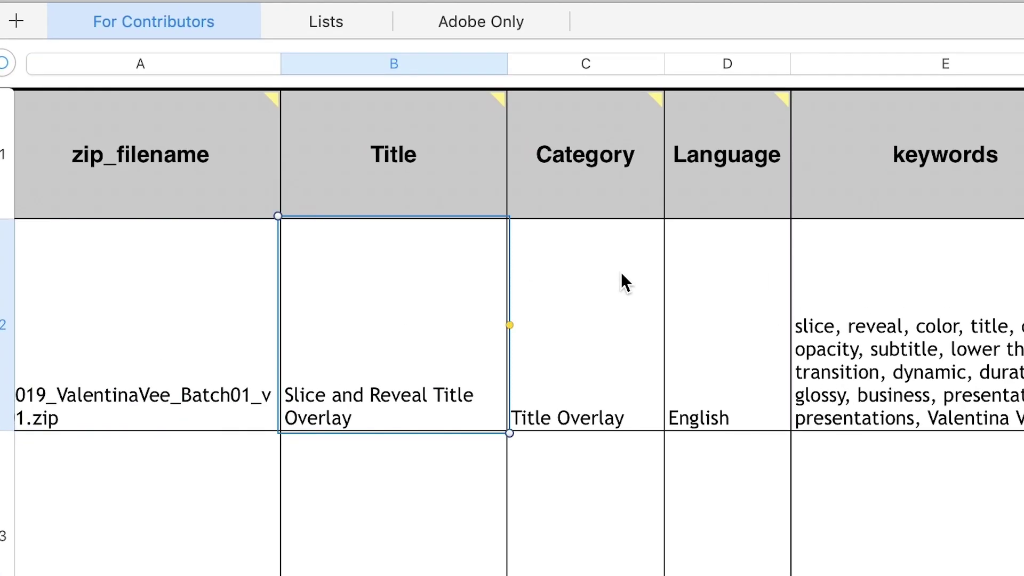
click(620, 272)
click(709, 269)
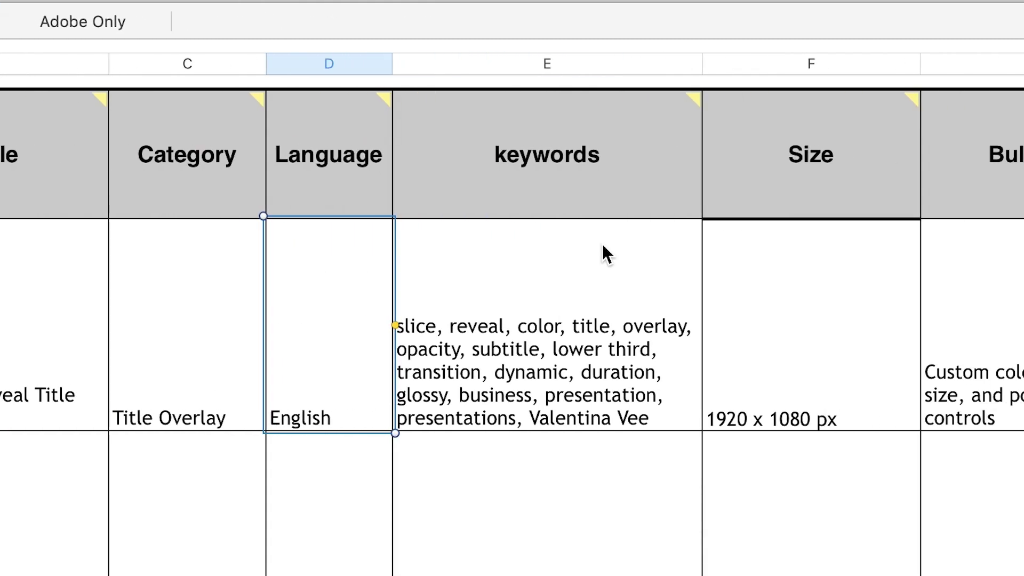
click(1001, 244)
click(830, 246)
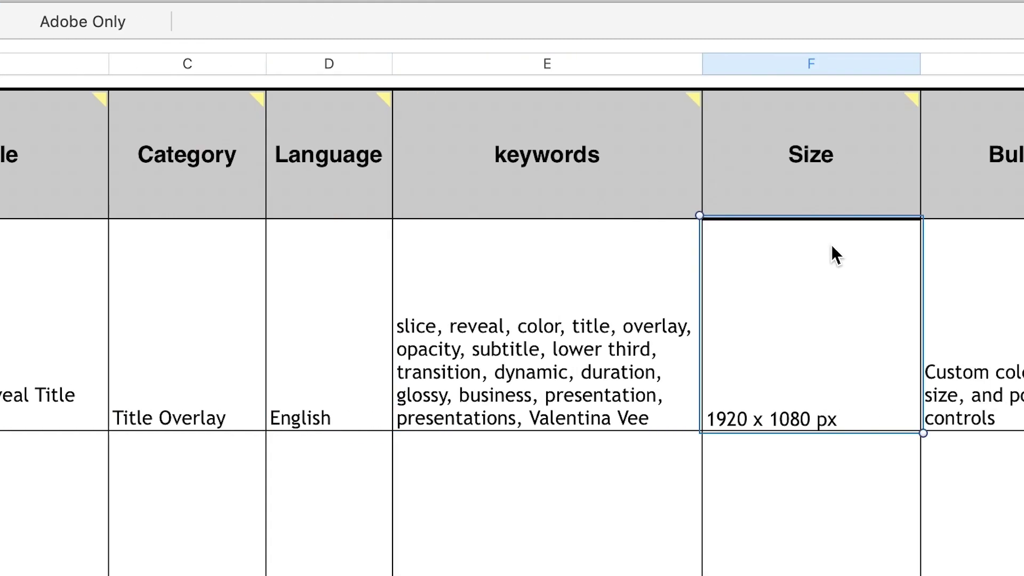
scroll(511, 315, right, 10)
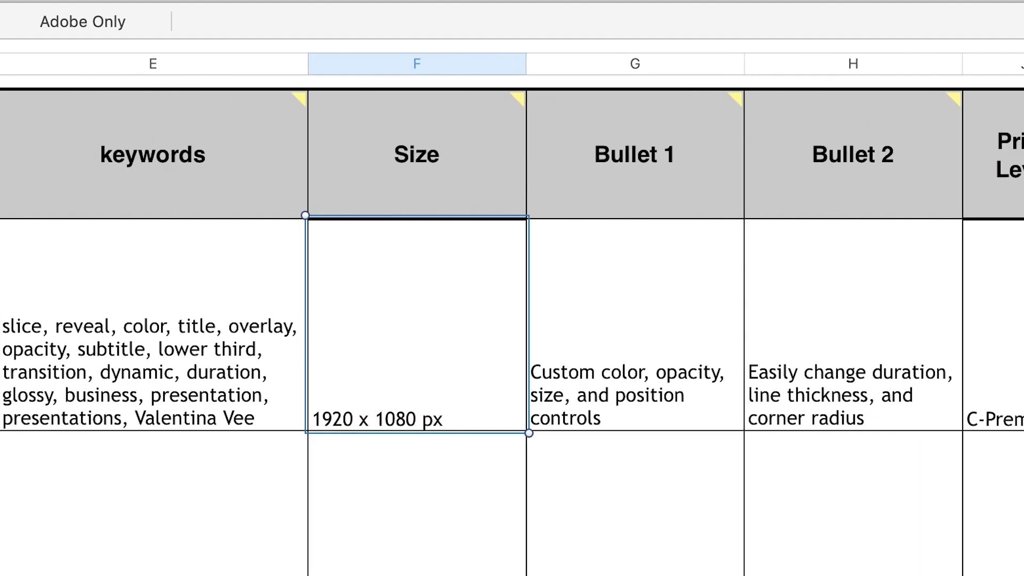
click(338, 314)
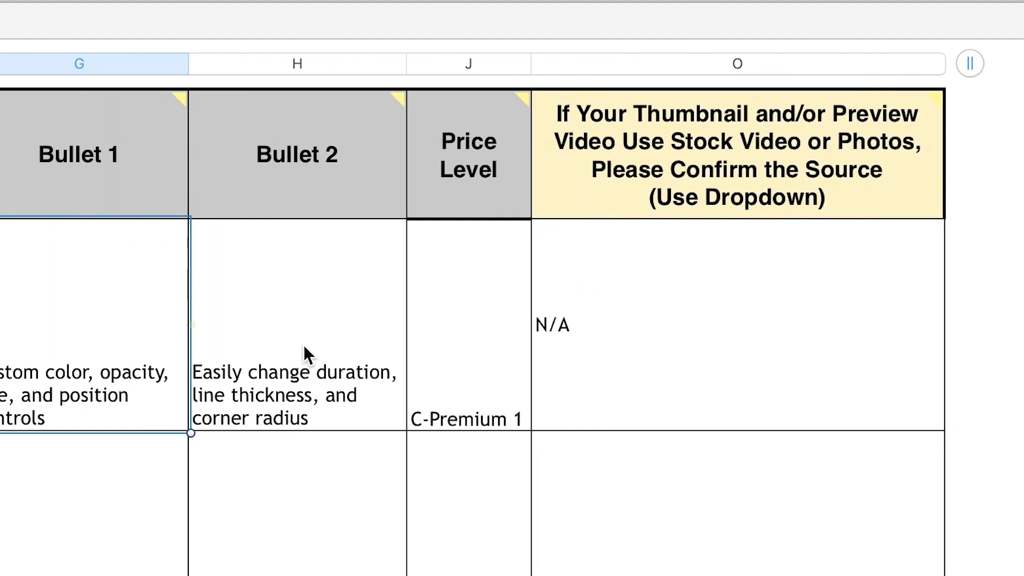
click(329, 262)
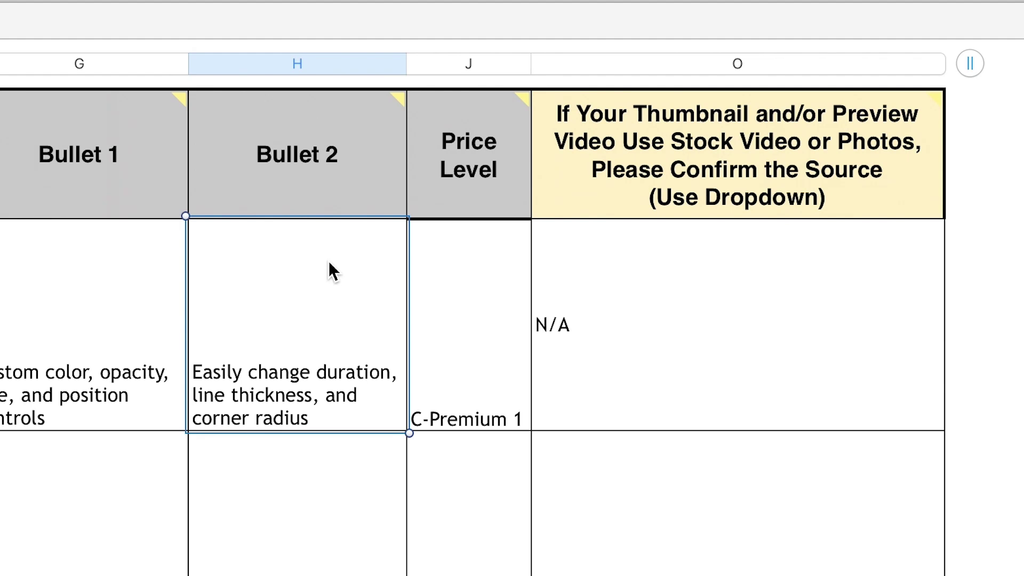
click(441, 246)
click(780, 267)
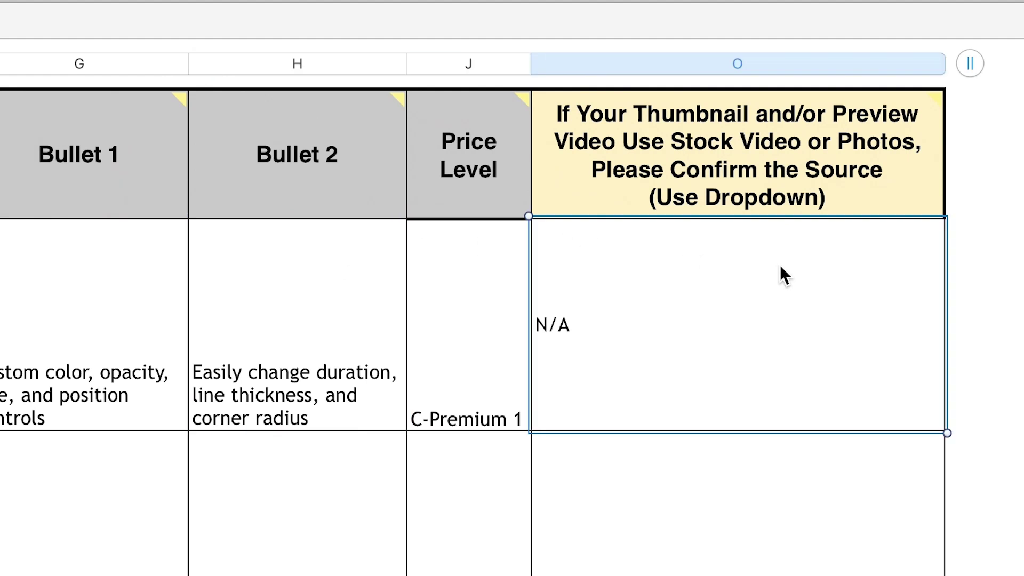